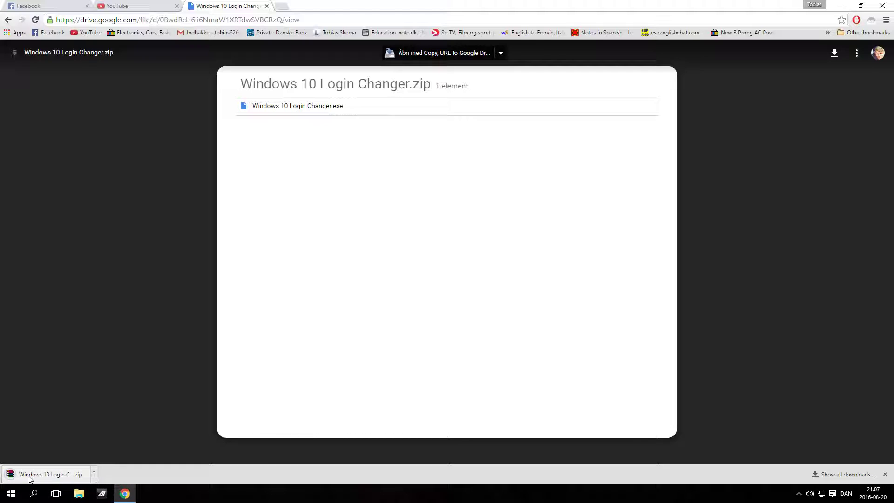
Move the downloaded Windows 10 Login Changer zip from Chrome's download bar onto the desktop
{"action": "mouse_move", "coordinate": [29, 476]}
{"action": "left_mouse_down"}
{"action": "mouse_move", "coordinate": [491, 276]}
{"action": "mouse_move", "coordinate": [364, 167]}
{"action": "left_mouse_up"}
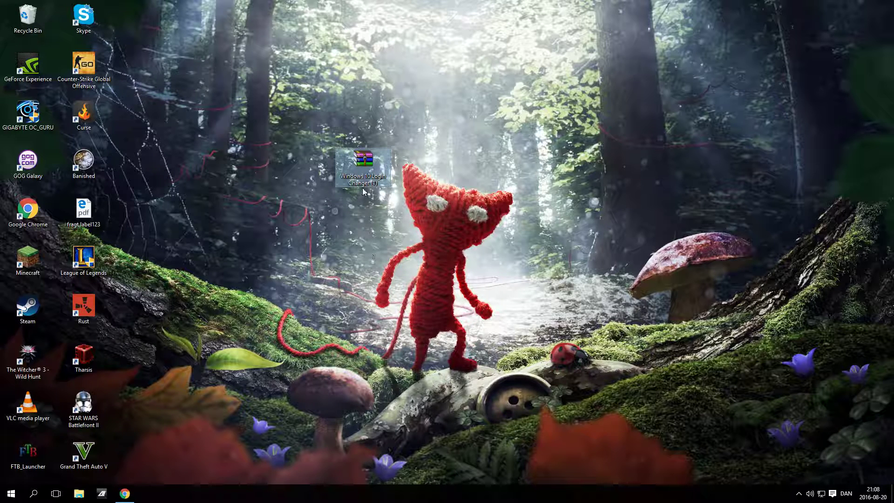
Extract the zip in place and set the Windows 10 Login Changer program beside it
{"action": "right_click", "coordinate": [365, 171]}
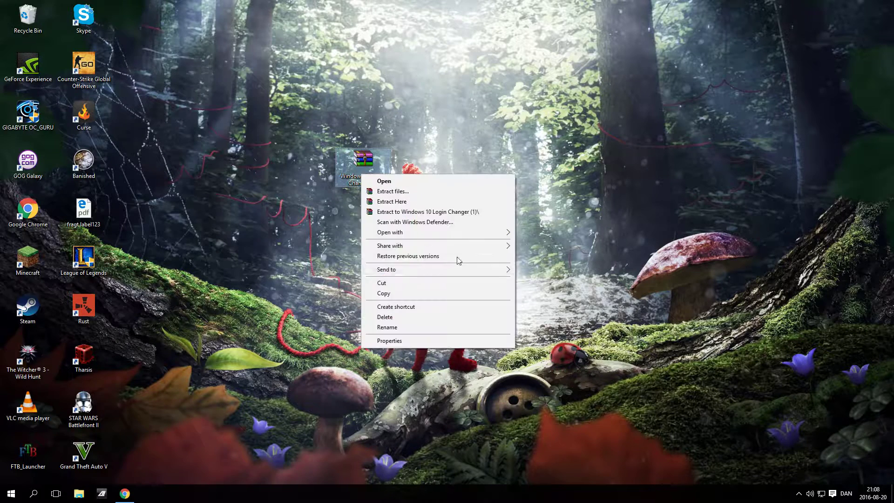
{"action": "left_click", "coordinate": [413, 203]}
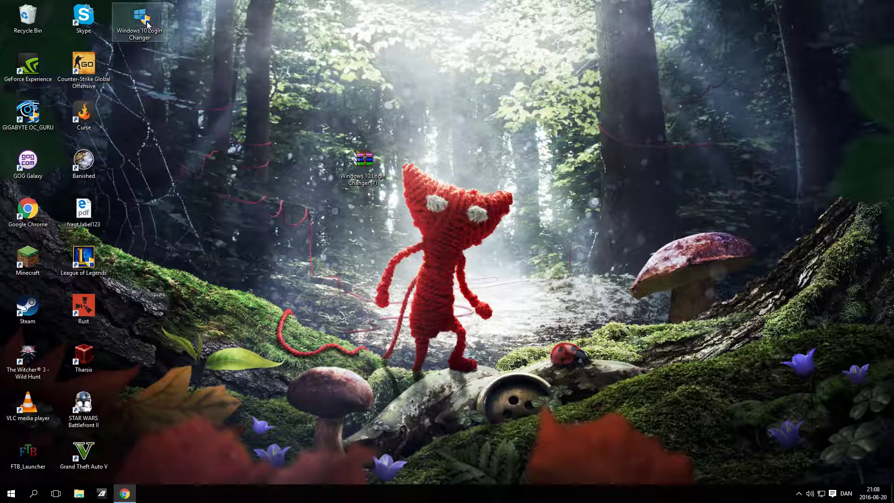
{"action": "left_click_drag", "start_coordinate": [364, 167], "coordinate": [492, 251]}
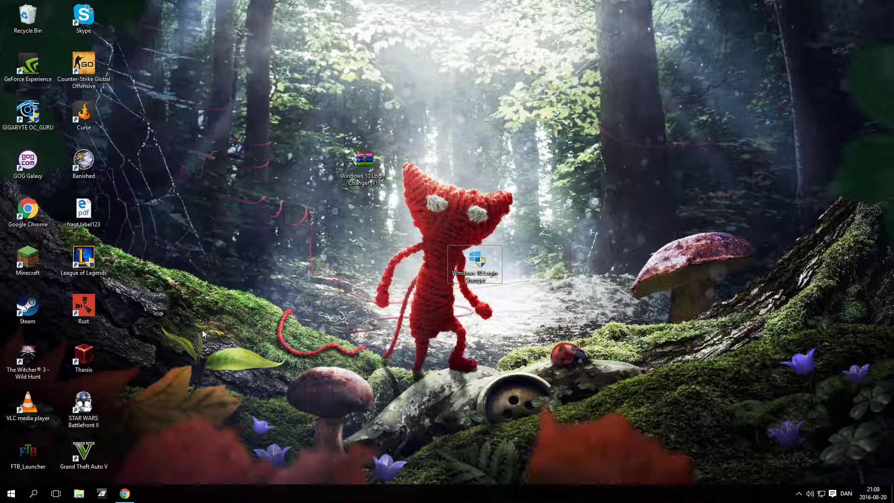
{"action": "right_click", "coordinate": [202, 330]}
{"action": "left_click", "coordinate": [310, 282]}
{"action": "left_click_drag", "start_coordinate": [416, 213], "coordinate": [530, 316]}
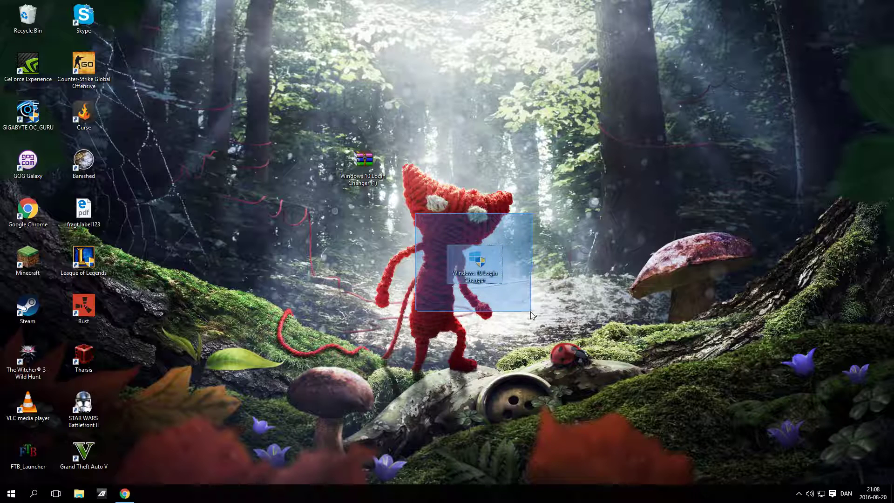
{"action": "left_click_drag", "start_coordinate": [531, 315], "coordinate": [539, 316]}
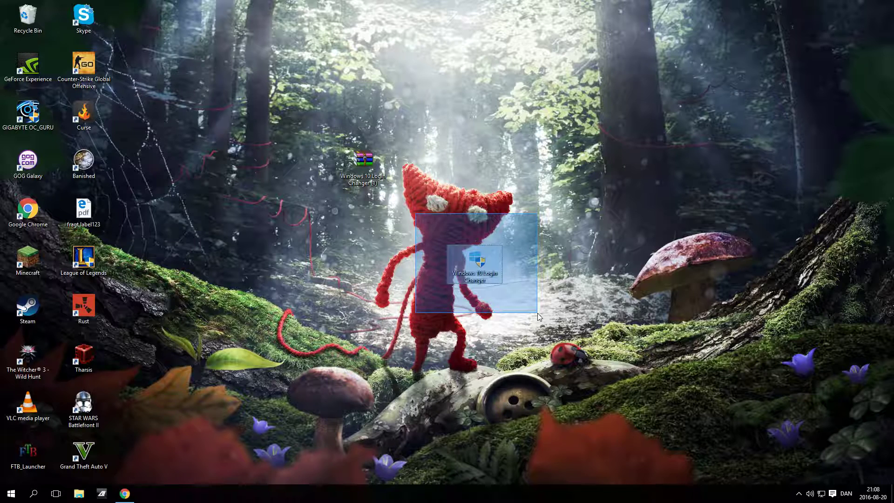
{"action": "left_click_drag", "start_coordinate": [539, 316], "coordinate": [538, 317]}
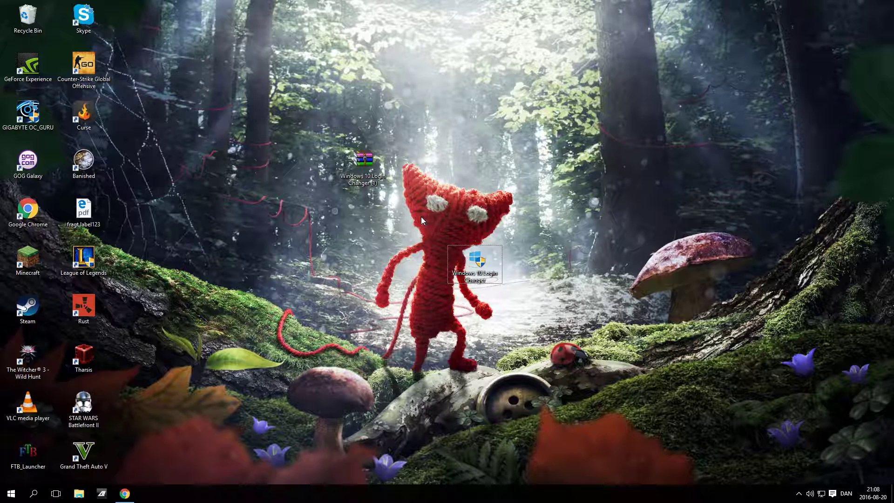
{"action": "left_click_drag", "start_coordinate": [419, 216], "coordinate": [532, 309]}
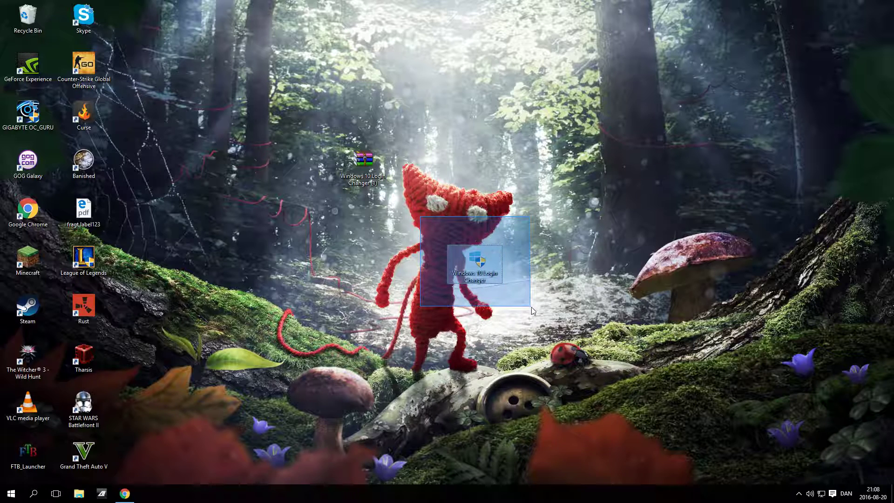
{"action": "left_click_drag", "start_coordinate": [532, 309], "coordinate": [532, 309]}
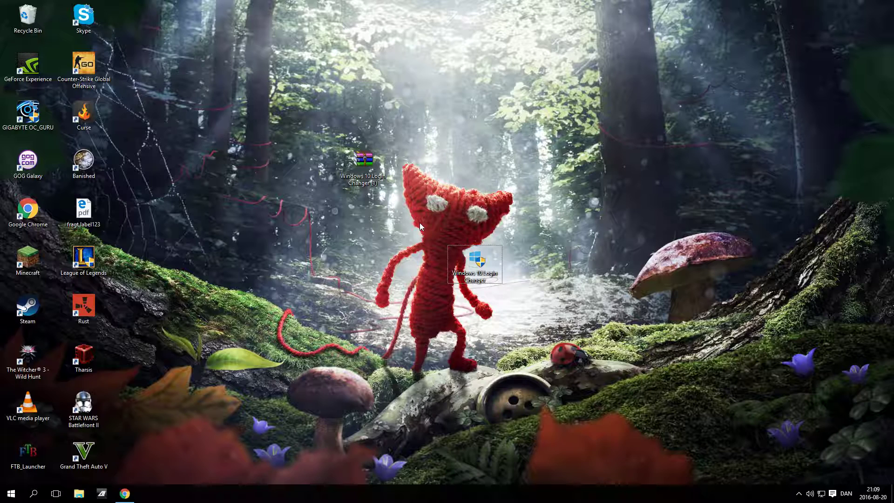
{"action": "left_click_drag", "start_coordinate": [421, 218], "coordinate": [530, 308]}
{"action": "mouse_move", "coordinate": [415, 207]}
{"action": "left_mouse_down"}
{"action": "mouse_move", "coordinate": [544, 319]}
{"action": "mouse_move", "coordinate": [536, 319]}
{"action": "left_mouse_up"}
{"action": "left_click_drag", "start_coordinate": [410, 206], "coordinate": [534, 320]}
{"action": "left_click", "coordinate": [125, 494]}
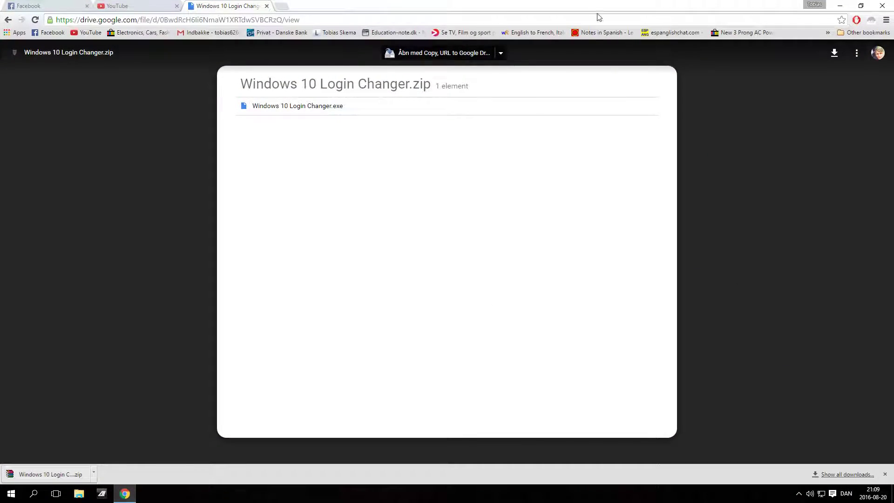
{"action": "left_click", "coordinate": [124, 493]}
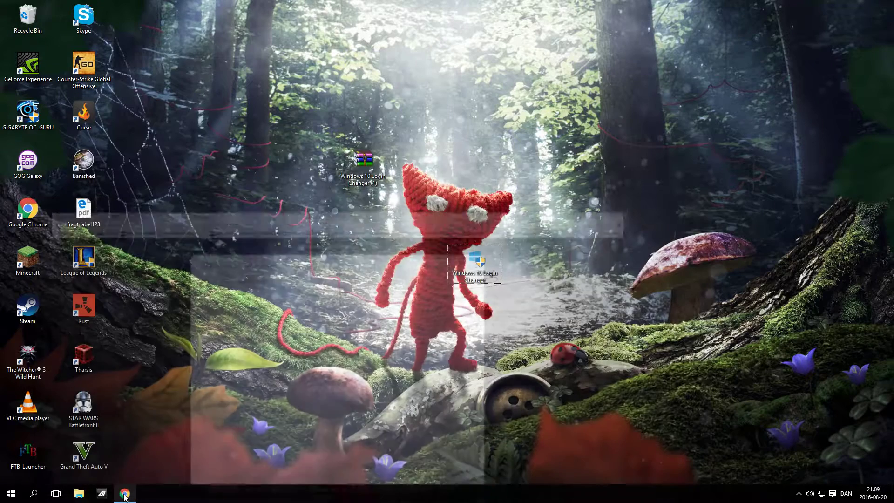
{"action": "double_click", "coordinate": [462, 258]}
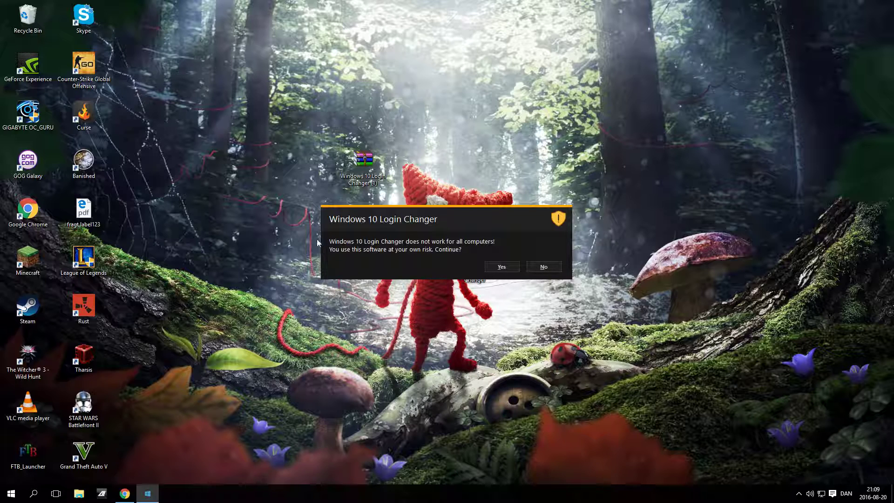
Reposition the risk warning dialog and agree to continue at your own risk
{"action": "mouse_move", "coordinate": [348, 216]}
{"action": "left_mouse_down"}
{"action": "mouse_move", "coordinate": [356, 332]}
{"action": "mouse_move", "coordinate": [363, 235]}
{"action": "left_mouse_up"}
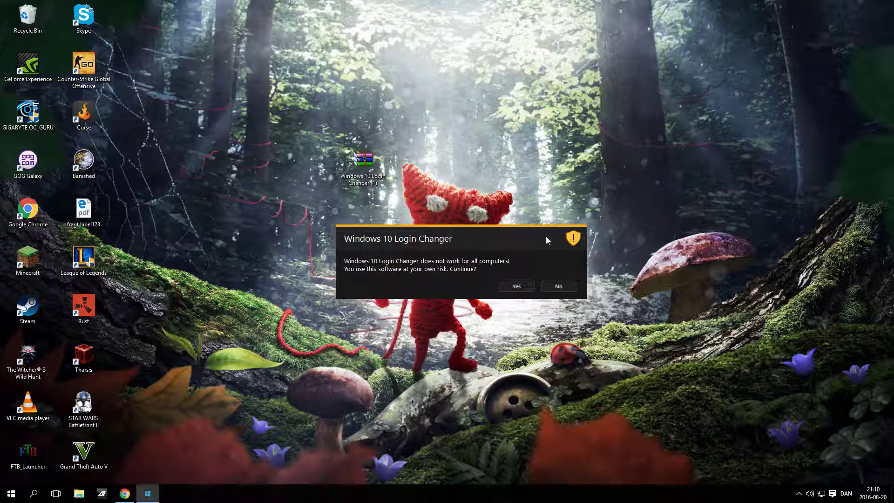
{"action": "left_click_drag", "start_coordinate": [505, 234], "coordinate": [514, 229]}
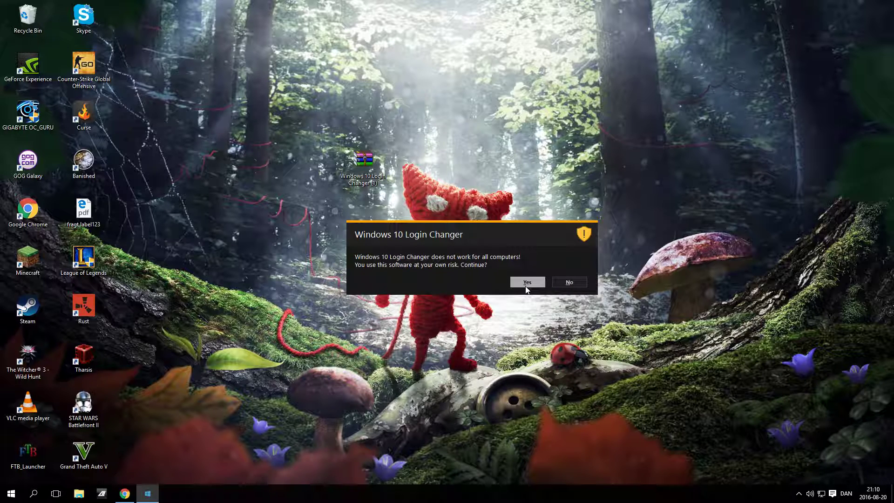
{"action": "mouse_move", "coordinate": [475, 235]}
{"action": "left_mouse_down"}
{"action": "mouse_move", "coordinate": [471, 333]}
{"action": "mouse_move", "coordinate": [476, 244]}
{"action": "left_mouse_up"}
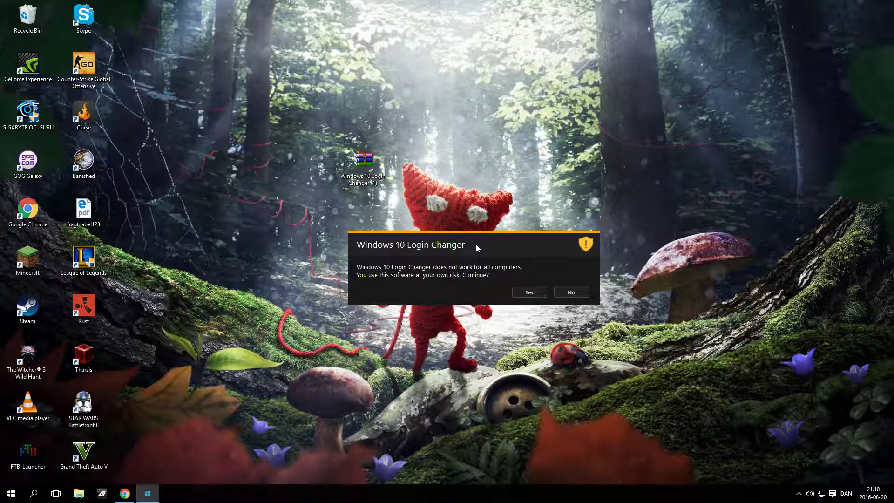
{"action": "left_click", "coordinate": [537, 290]}
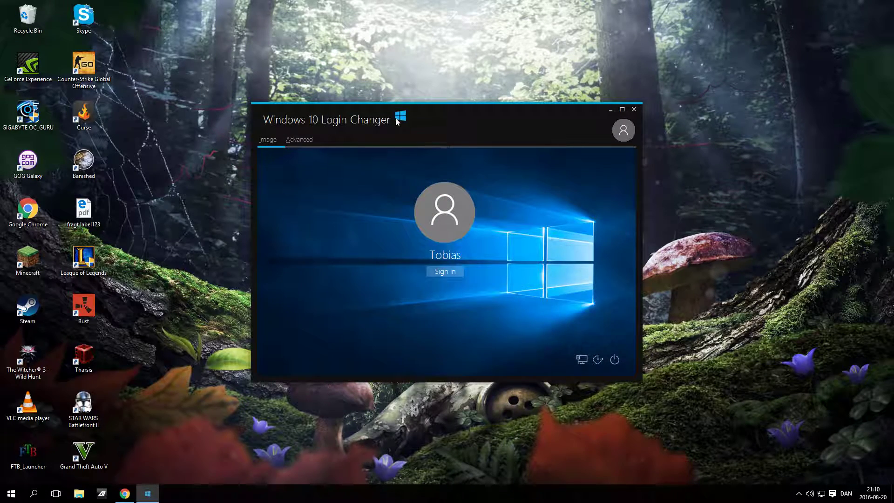
Glance at the Advanced settings, return to the Image preview, and bring up the image picker
{"action": "left_click", "coordinate": [298, 139]}
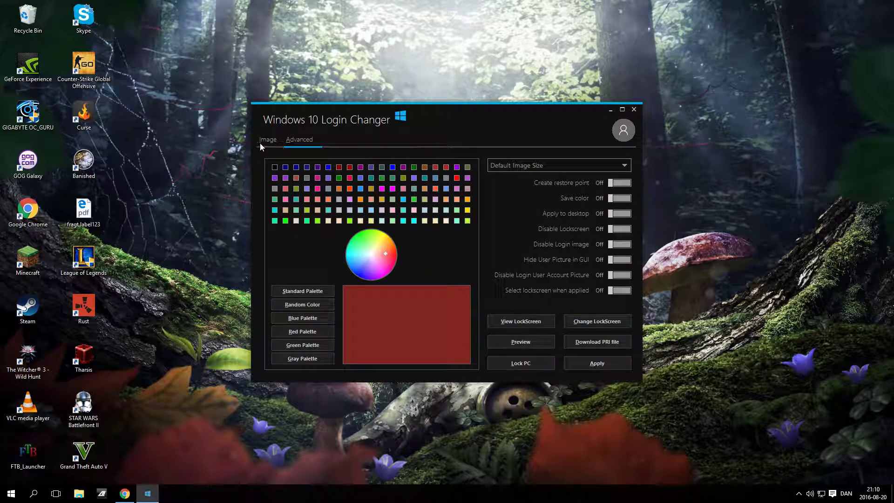
{"action": "left_click", "coordinate": [264, 140]}
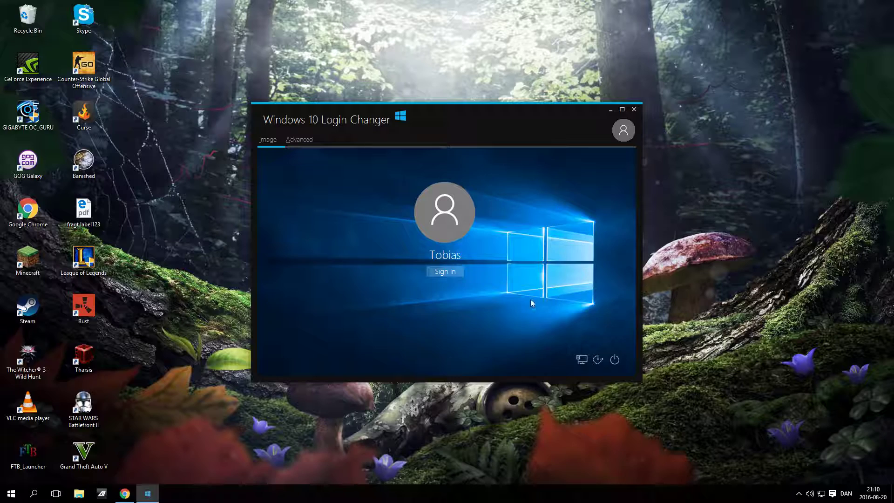
{"action": "left_click", "coordinate": [417, 224]}
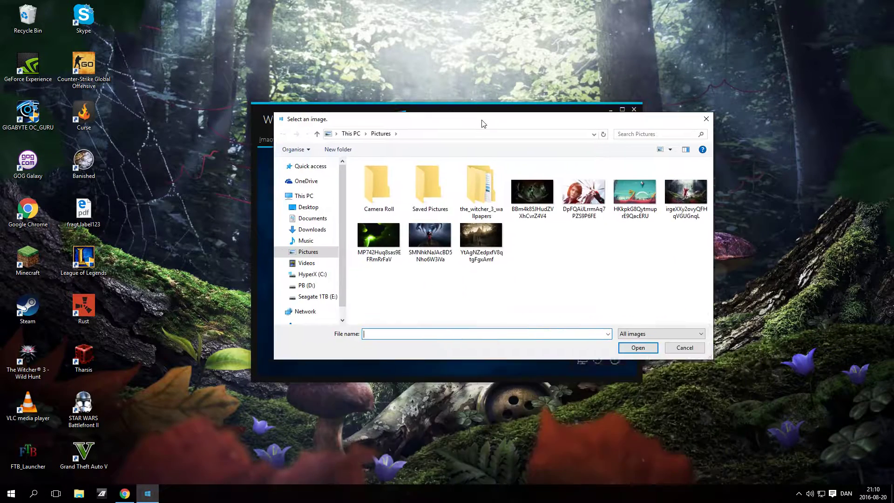
Load the MP742 green space image from Pictures and apply it at original size
{"action": "left_click_drag", "start_coordinate": [481, 123], "coordinate": [474, 150]}
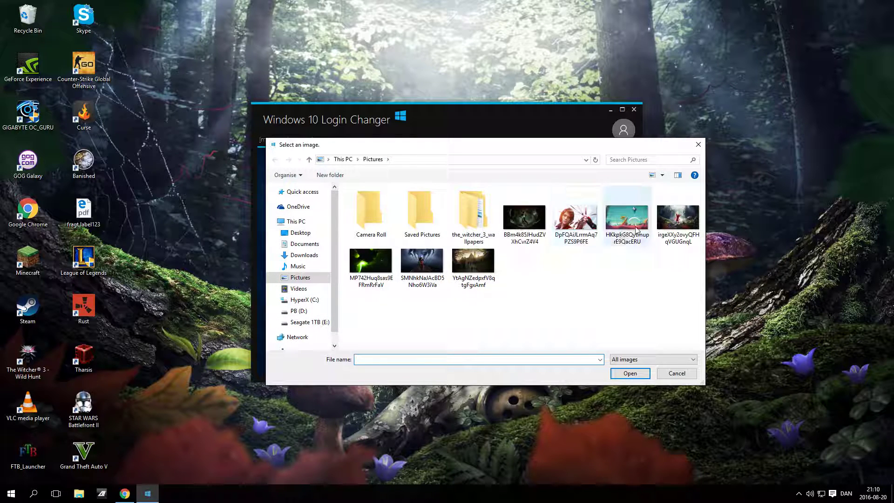
{"action": "left_click", "coordinate": [371, 268]}
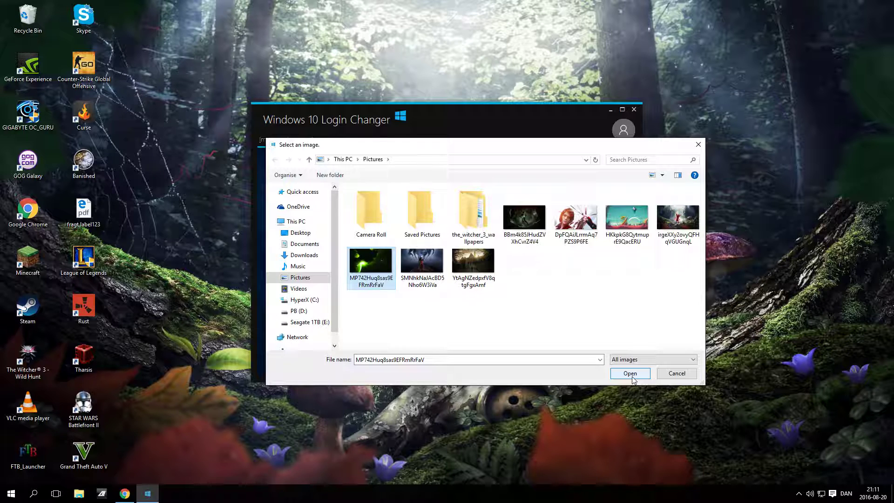
{"action": "left_click", "coordinate": [629, 373]}
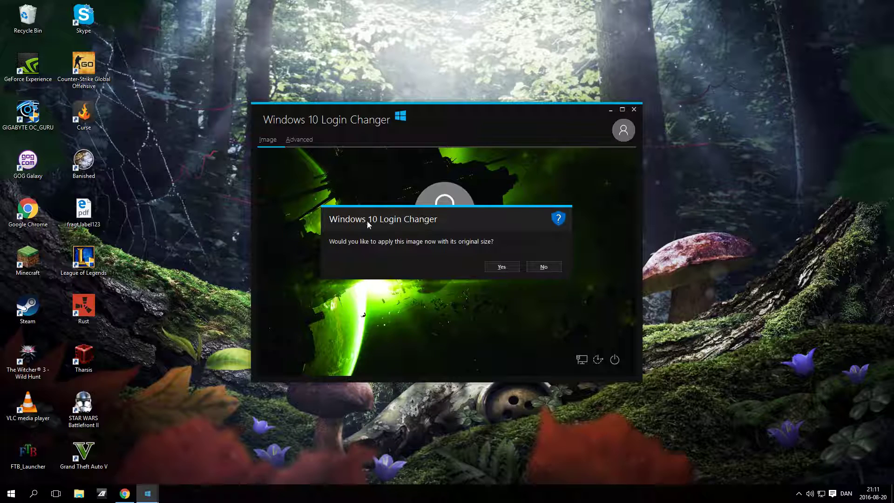
{"action": "left_click_drag", "start_coordinate": [513, 218], "coordinate": [810, 179]}
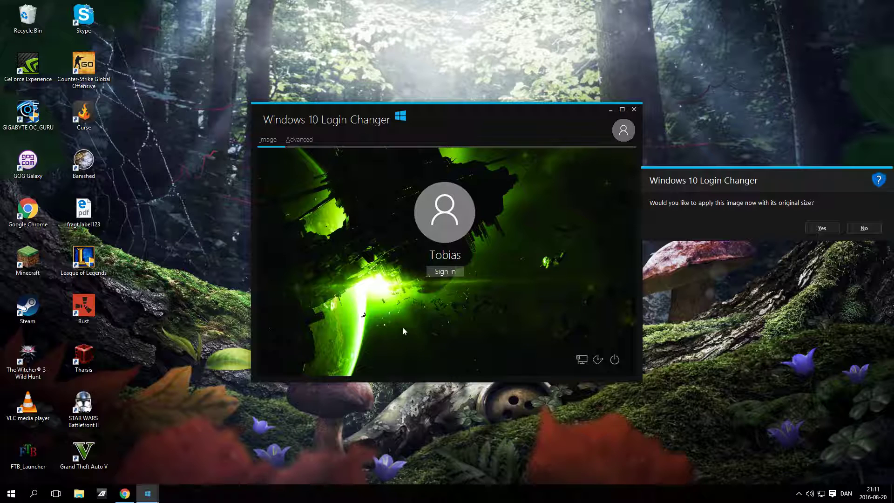
{"action": "left_click_drag", "start_coordinate": [769, 185], "coordinate": [636, 243]}
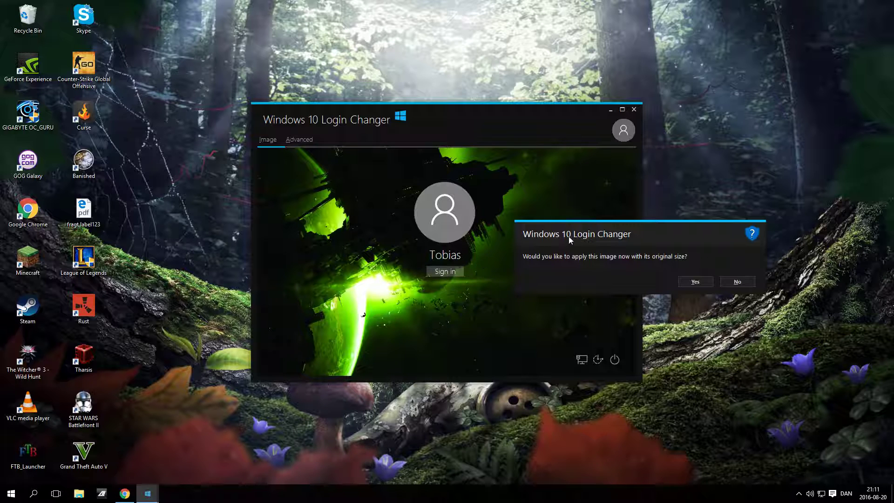
{"action": "left_click_drag", "start_coordinate": [574, 228], "coordinate": [412, 224]}
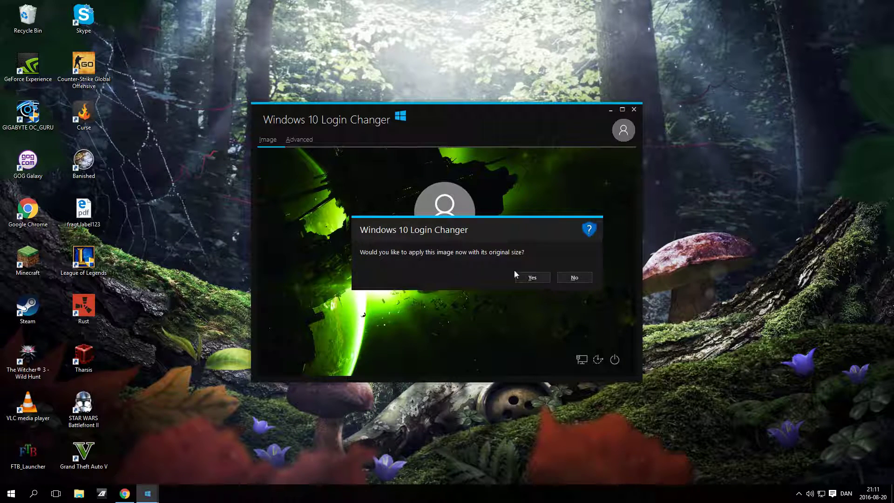
{"action": "left_click", "coordinate": [535, 280]}
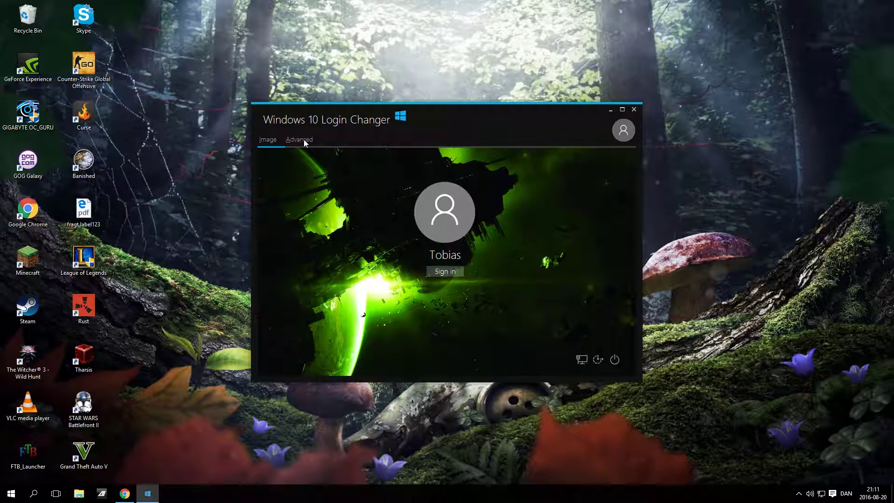
Dismiss the 'Please revert' warning and use Advanced > Revert to restore the default image
{"action": "left_click", "coordinate": [302, 139]}
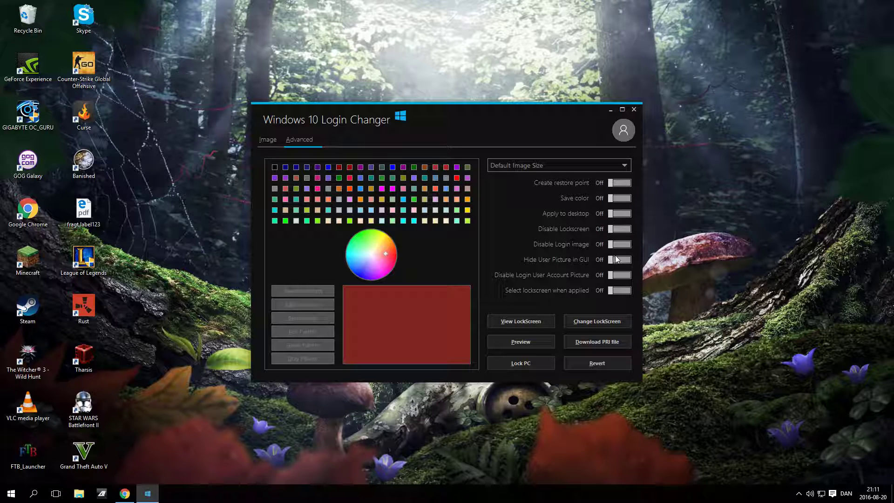
{"action": "left_click", "coordinate": [269, 140]}
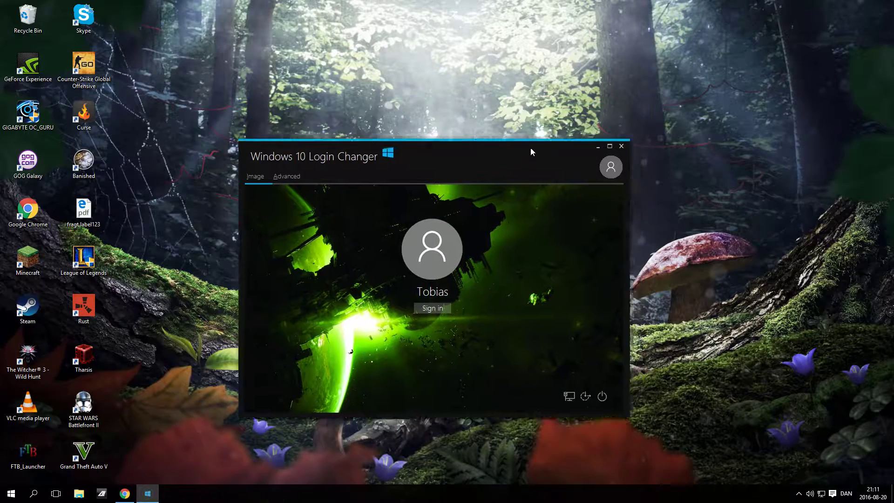
{"action": "mouse_move", "coordinate": [544, 112]}
{"action": "left_mouse_down"}
{"action": "mouse_move", "coordinate": [600, 340]}
{"action": "mouse_move", "coordinate": [535, 137]}
{"action": "left_mouse_up"}
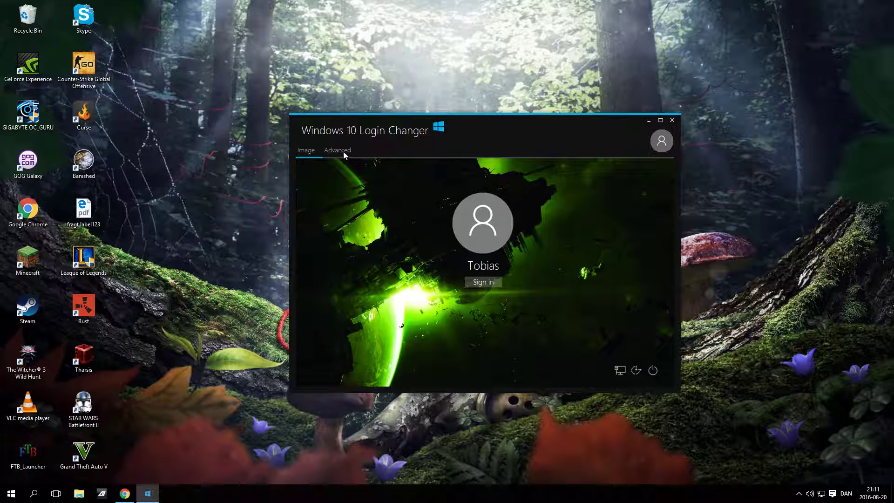
{"action": "left_click", "coordinate": [474, 287]}
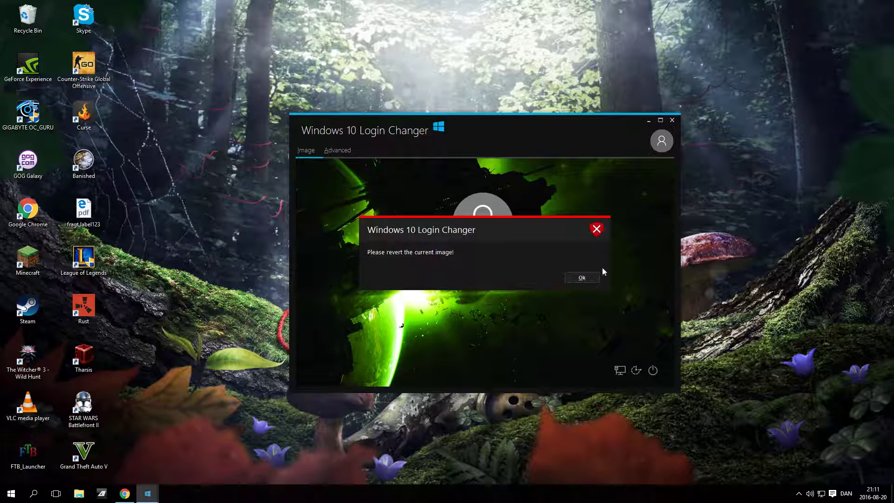
{"action": "left_click", "coordinate": [581, 278]}
{"action": "left_click", "coordinate": [337, 151]}
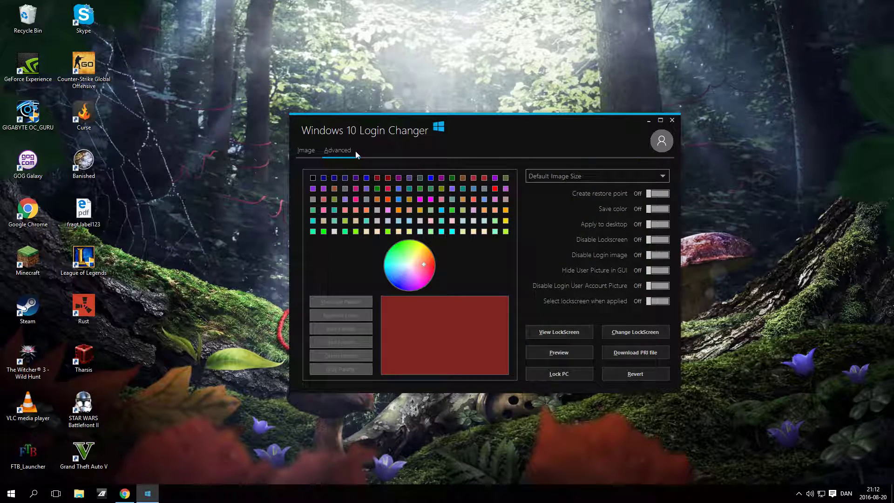
{"action": "left_click", "coordinate": [635, 374]}
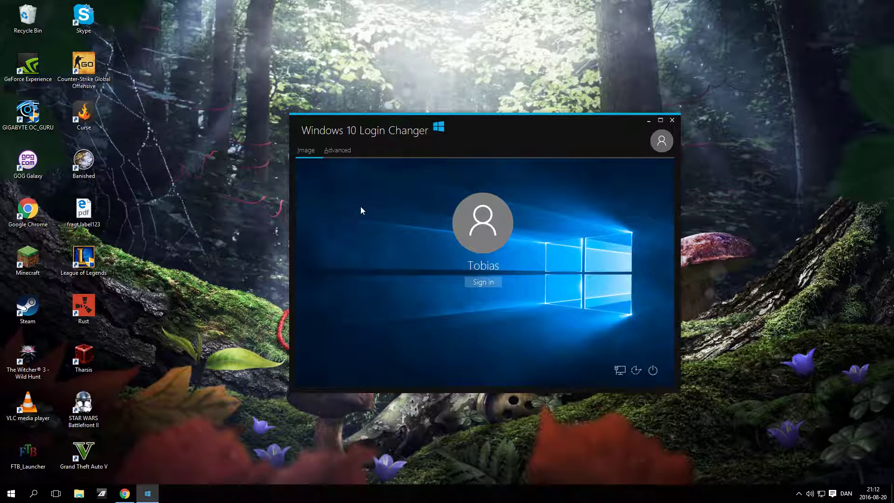
Apply the SMNhk red-suited figure image as the login background at original size
{"action": "left_click", "coordinate": [451, 234]}
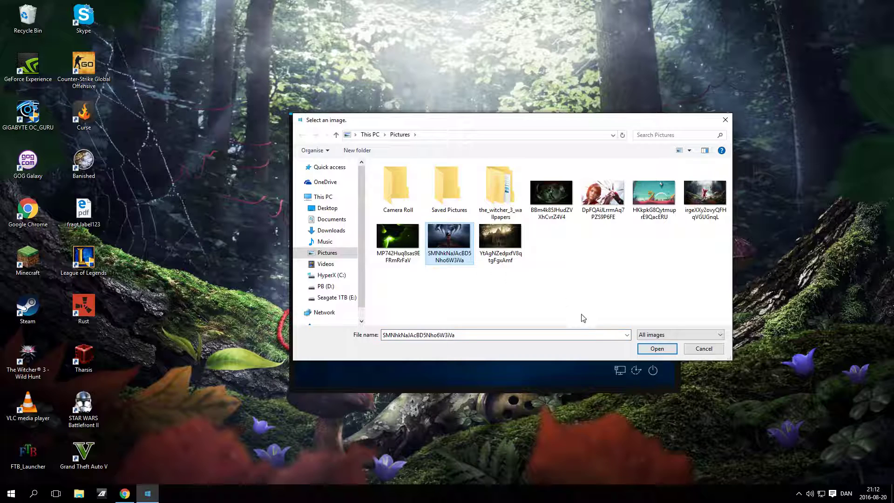
{"action": "left_click", "coordinate": [657, 349]}
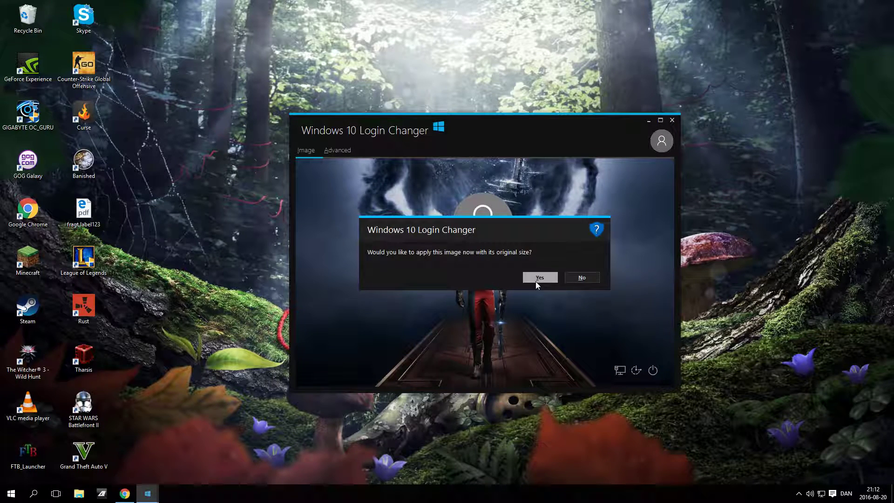
{"action": "left_click", "coordinate": [539, 277]}
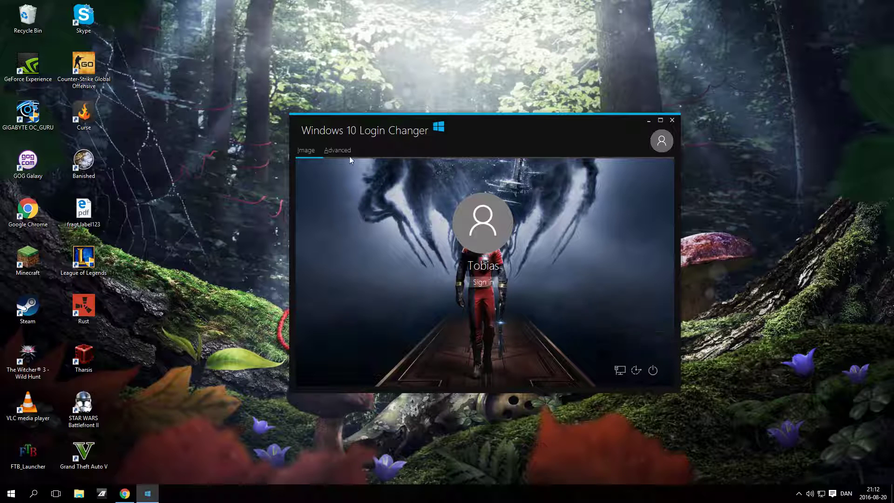
Revert to the default login image via Advanced, then reopen the image picker
{"action": "left_click", "coordinate": [337, 150]}
{"action": "left_click", "coordinate": [636, 374]}
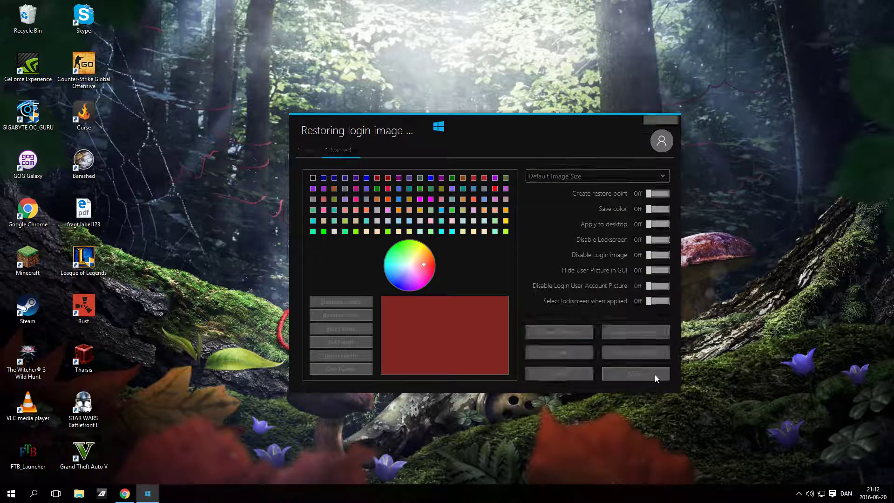
{"action": "left_click", "coordinate": [501, 259]}
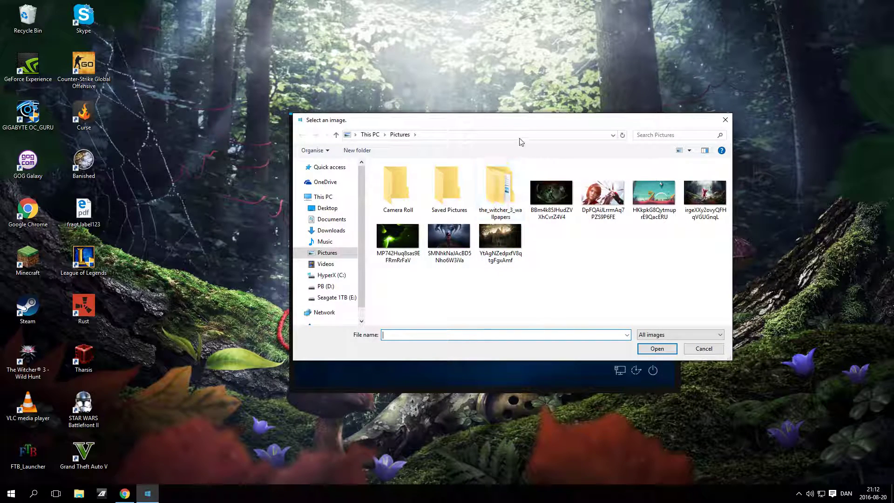
Choose the HKkpk alien landscape image and apply it at its original size
{"action": "mouse_move", "coordinate": [520, 129]}
{"action": "left_mouse_down"}
{"action": "mouse_move", "coordinate": [420, 309]}
{"action": "mouse_move", "coordinate": [419, 238]}
{"action": "left_mouse_up"}
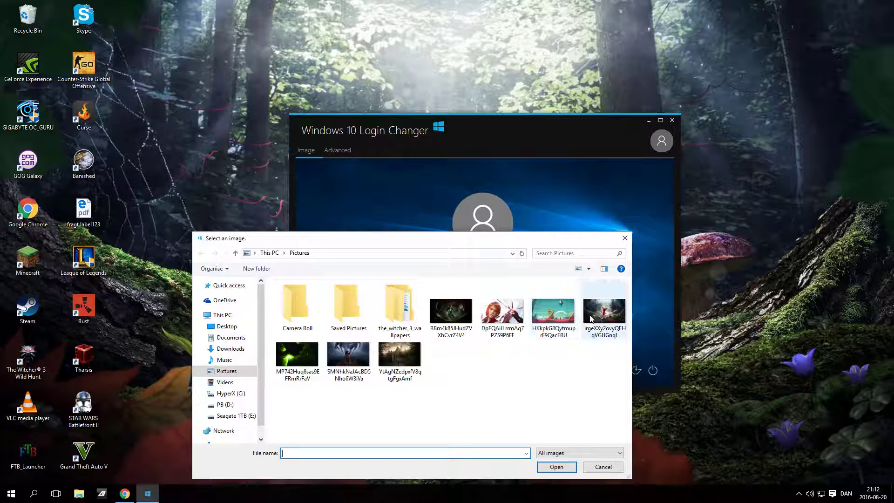
{"action": "left_click", "coordinate": [533, 318]}
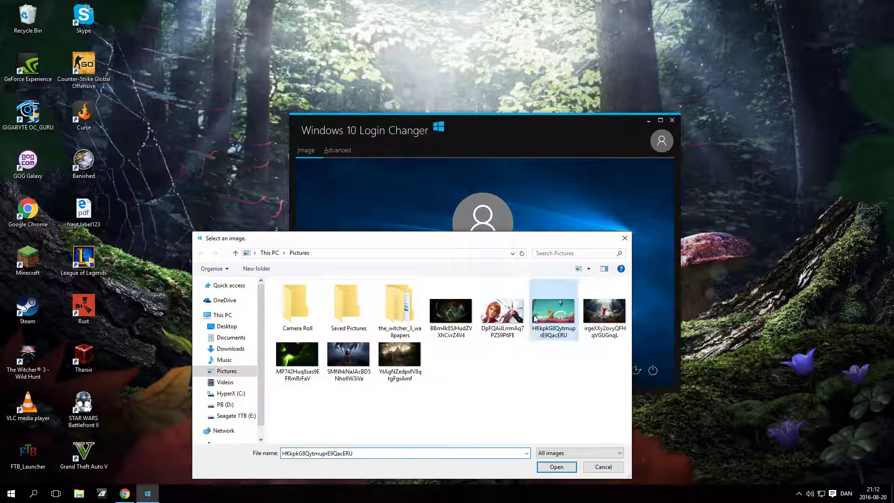
{"action": "left_click", "coordinate": [556, 467]}
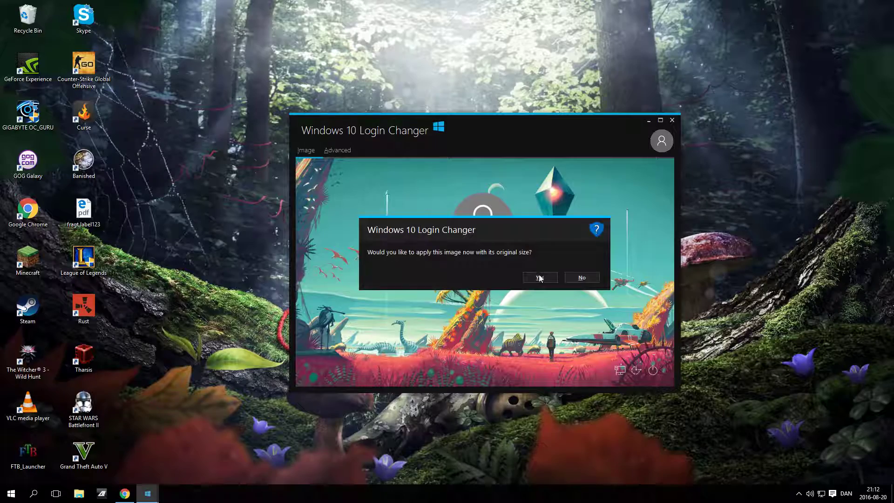
{"action": "left_click", "coordinate": [540, 278]}
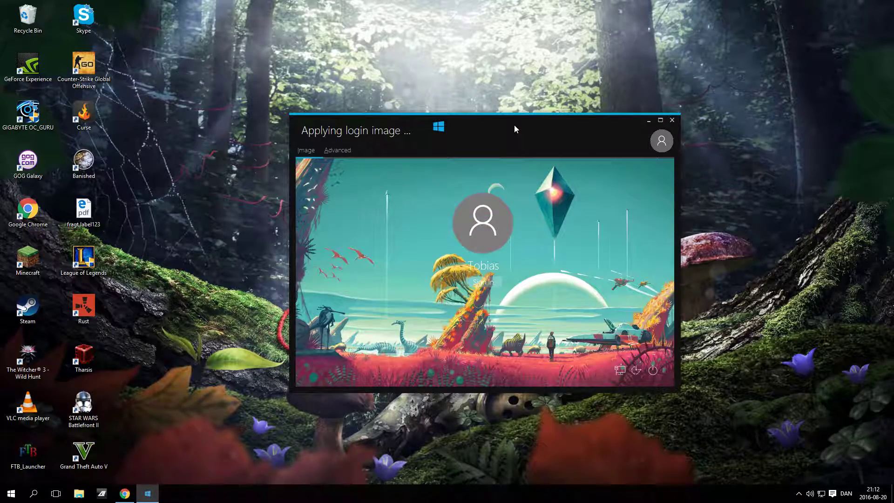
{"action": "left_click_drag", "start_coordinate": [514, 125], "coordinate": [469, 126]}
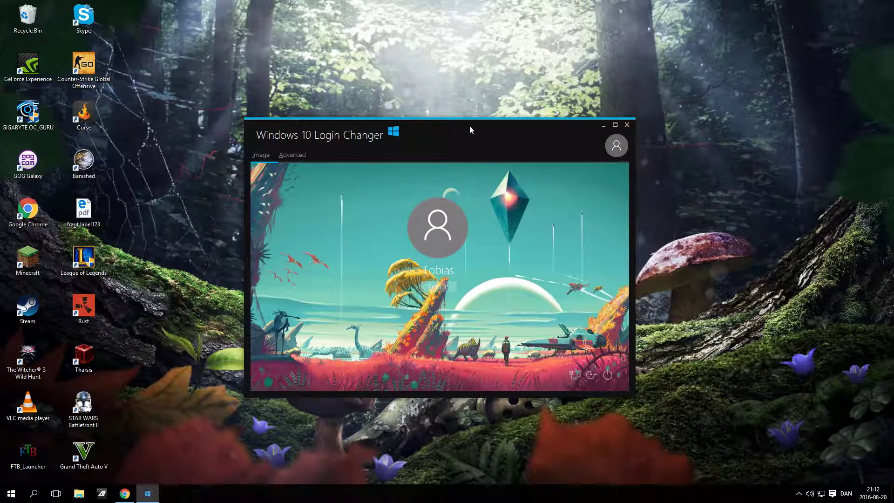